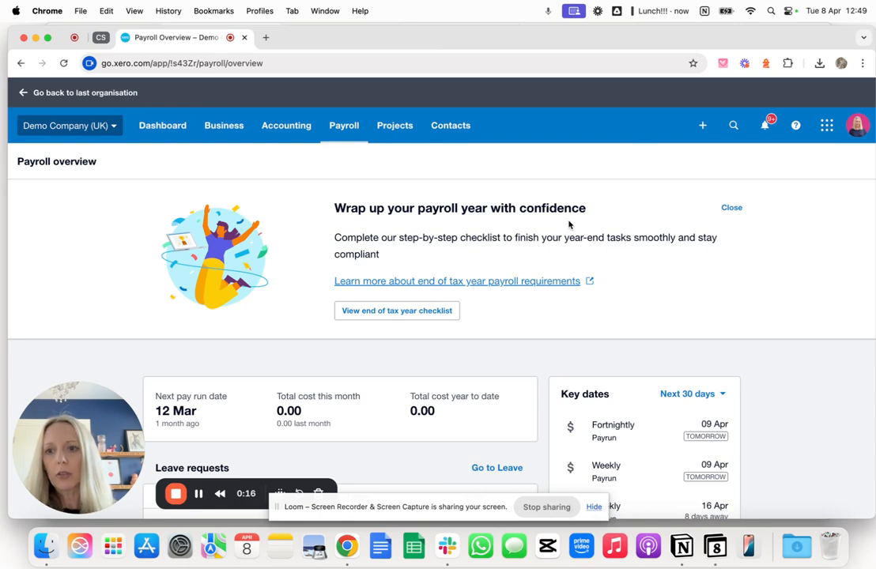
- Open the end of tax year checklist from the payroll overview and look through its tasks
click(348, 128)
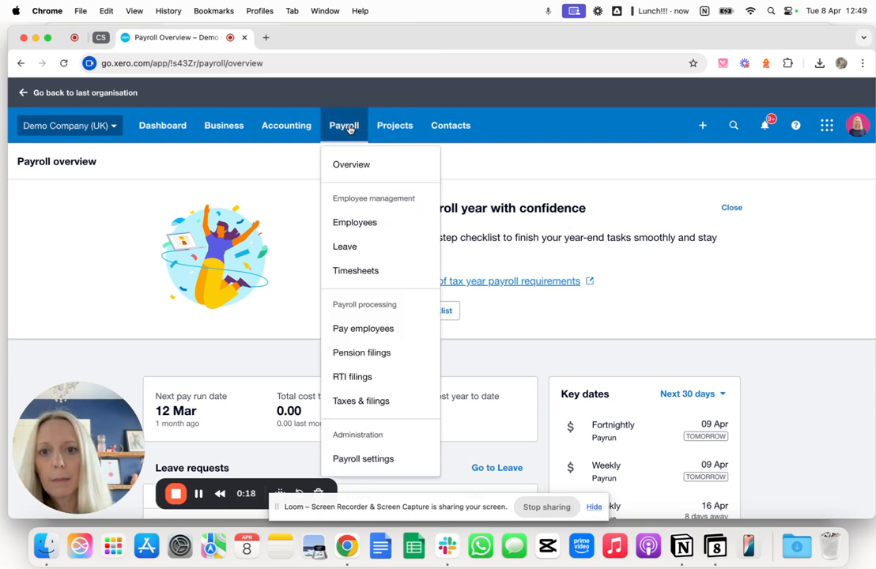
click(285, 178)
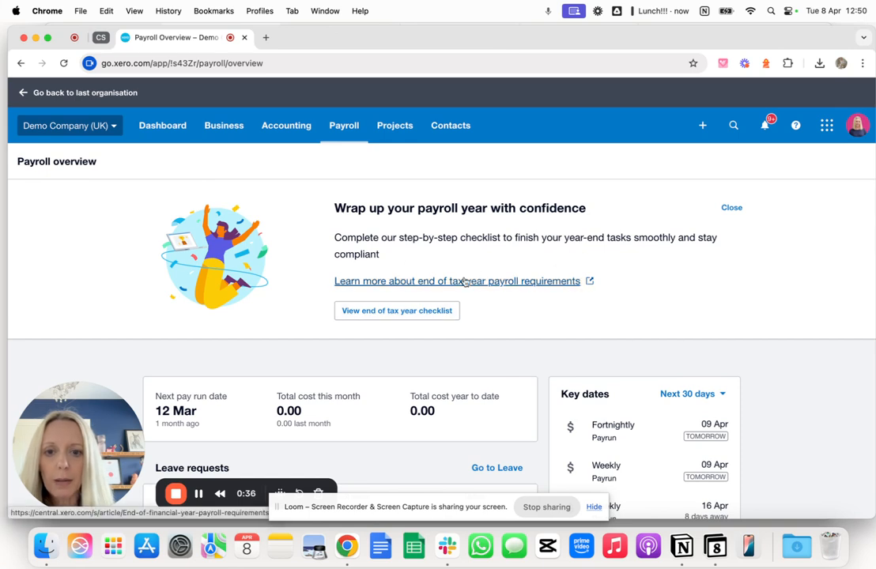
click(420, 313)
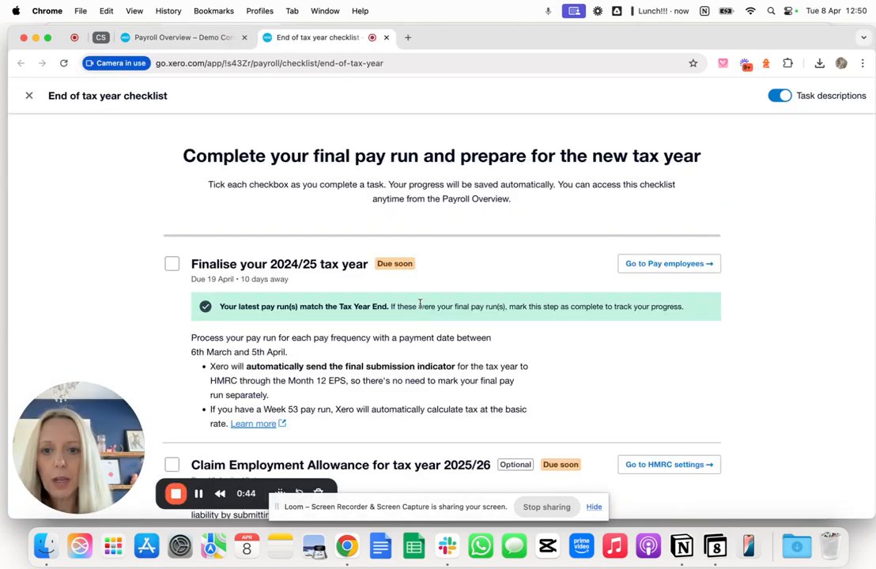
scroll(417, 370, down, 3)
scroll(417, 370, down, 7)
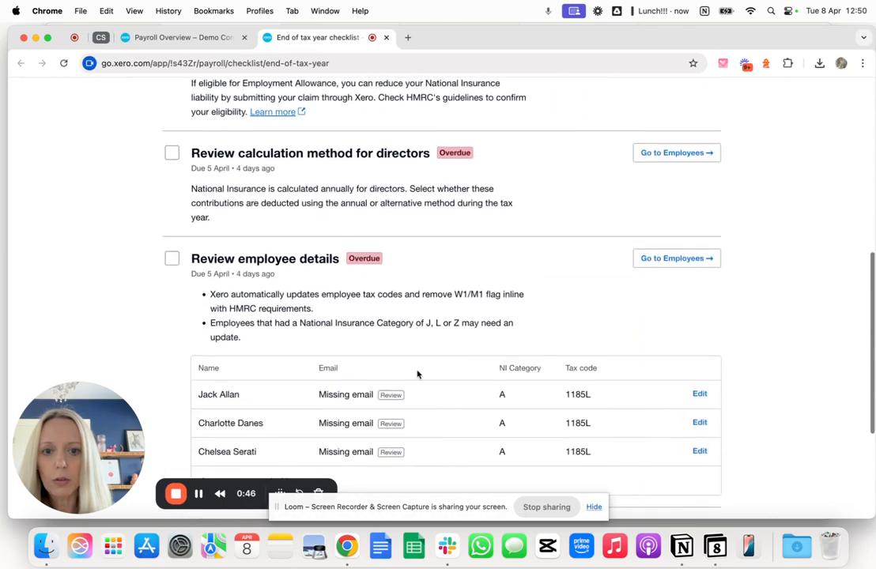
scroll(417, 370, up, 2)
scroll(417, 370, up, 10)
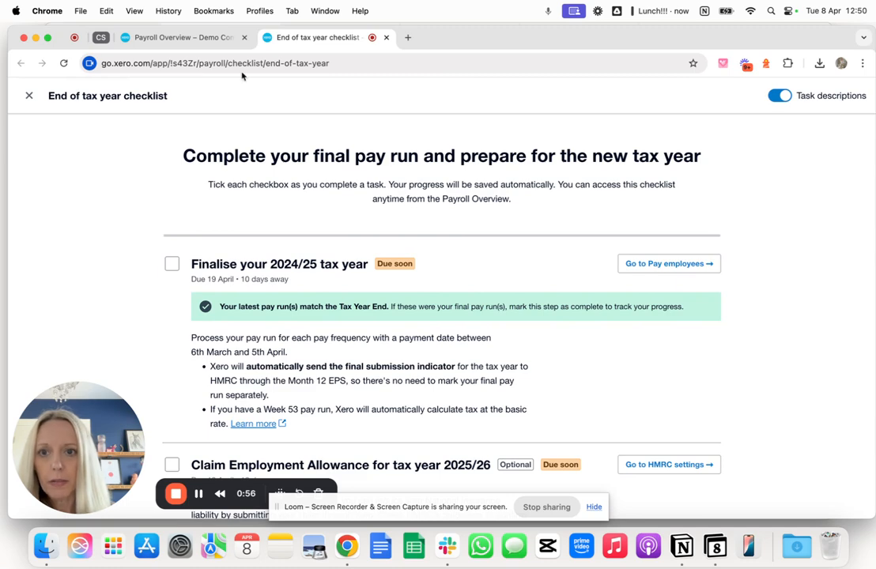
- Go to the Pay Employees page and dismiss the new tax year notice and the pension re-enrolment banner
click(197, 38)
click(359, 139)
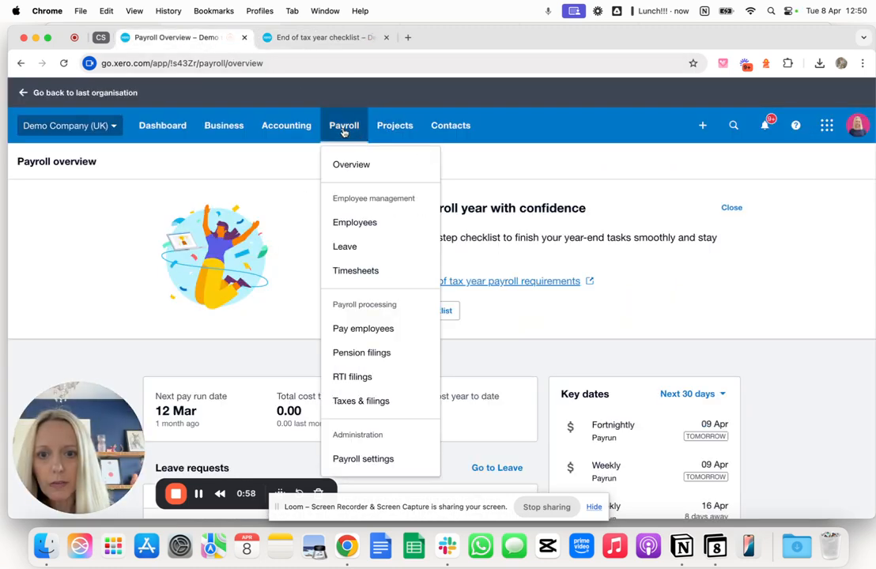
click(352, 327)
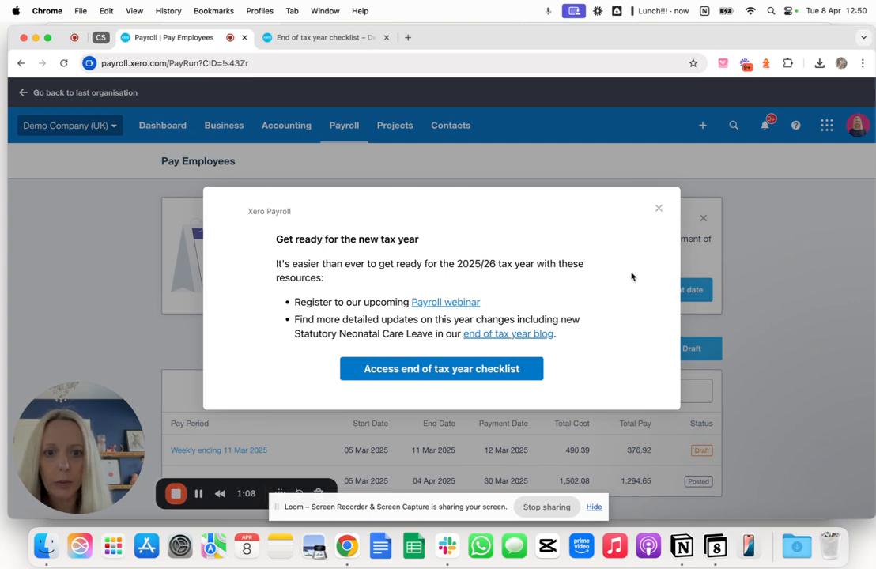
click(658, 209)
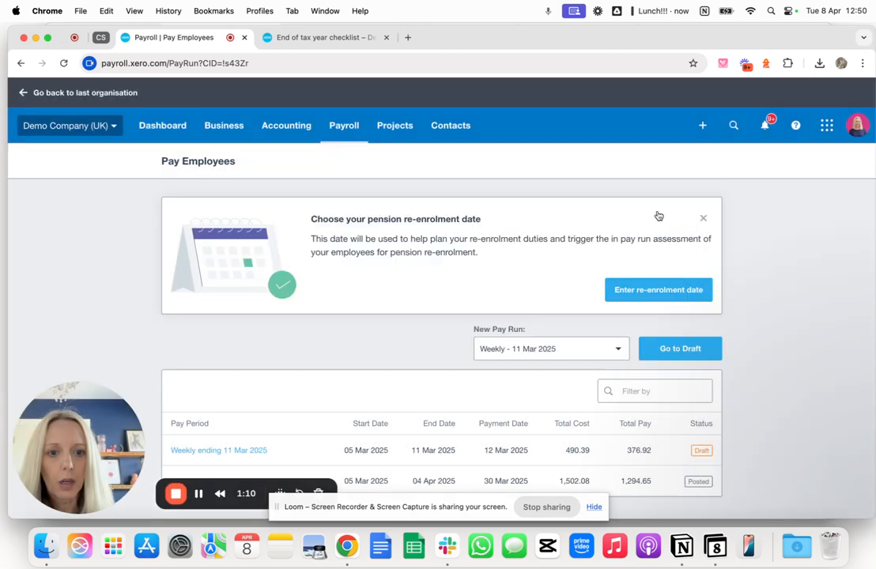
click(703, 220)
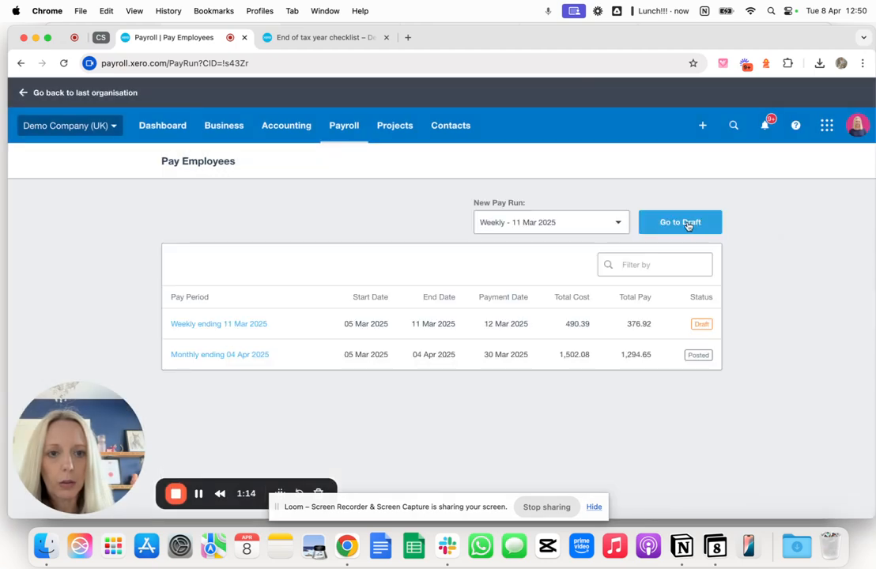
- Review the selectable new pay run periods and the list of weekly, fortnightly and monthly pay runs
click(612, 228)
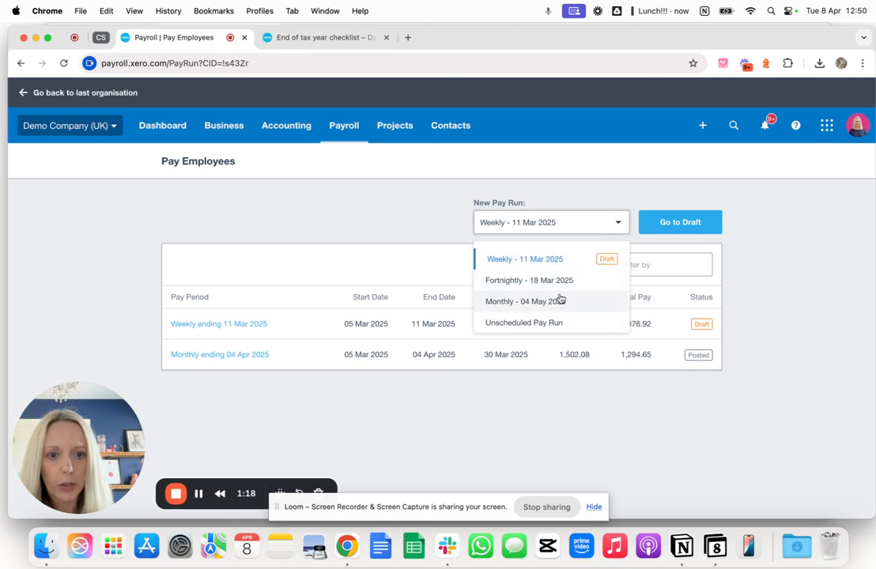
click(200, 496)
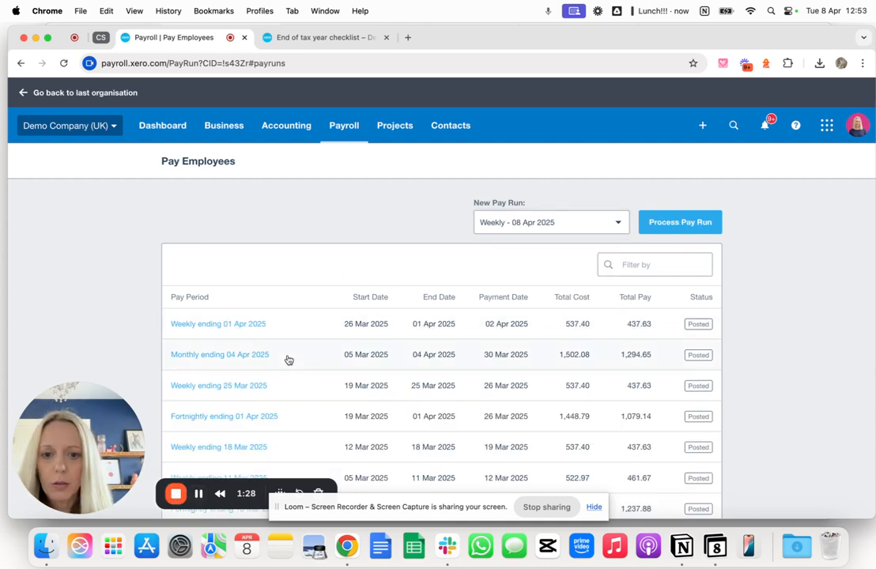
scroll(289, 376, down, 1)
scroll(288, 376, up, 1)
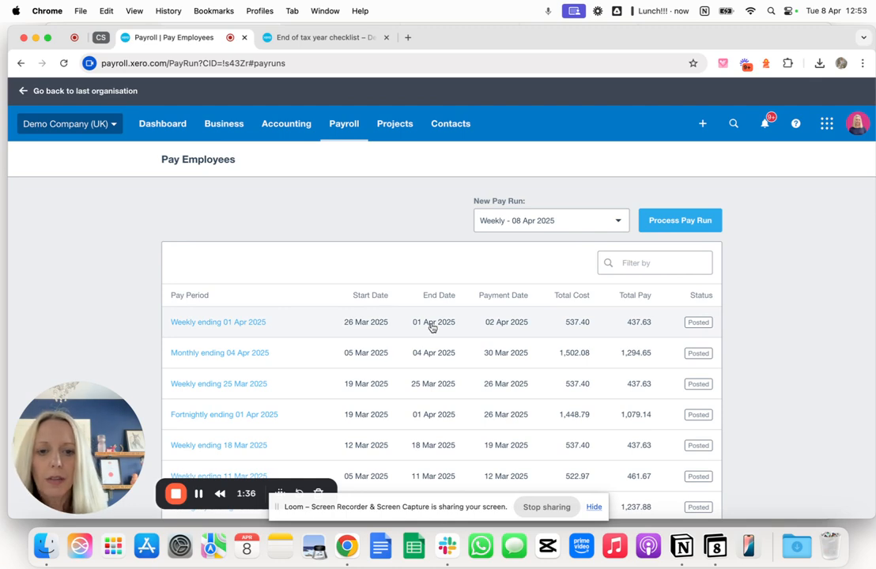
- Return to the end of tax year checklist, dismiss the notice and mark "Finalise your 2024/25 tax year" as complete
click(325, 40)
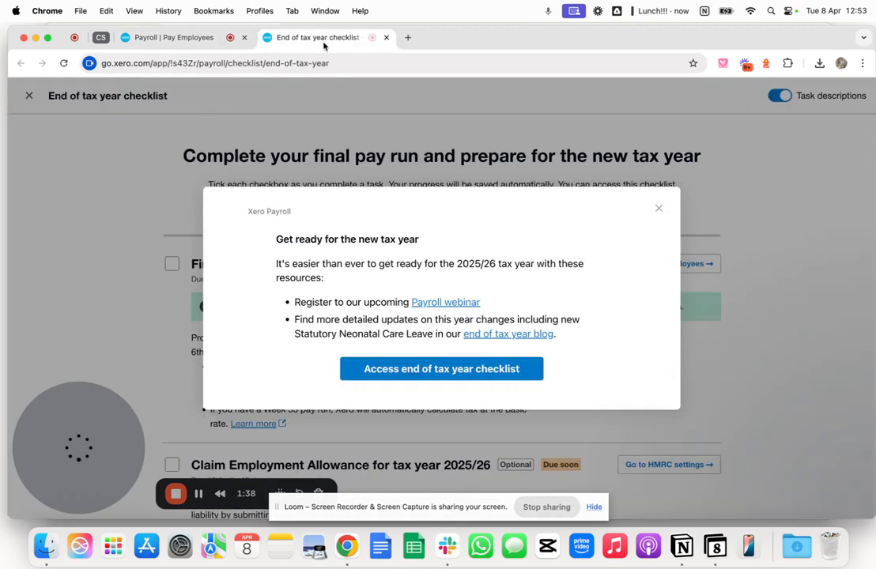
click(661, 209)
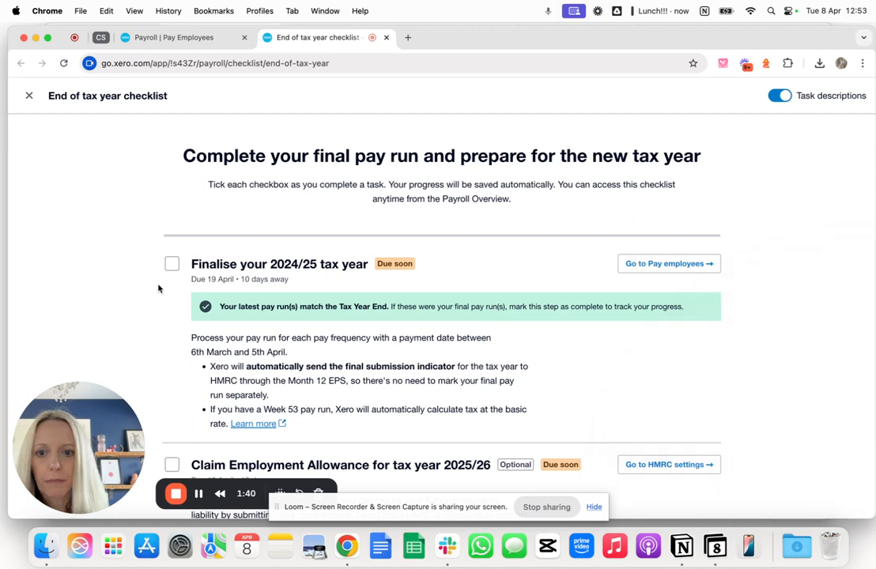
click(171, 265)
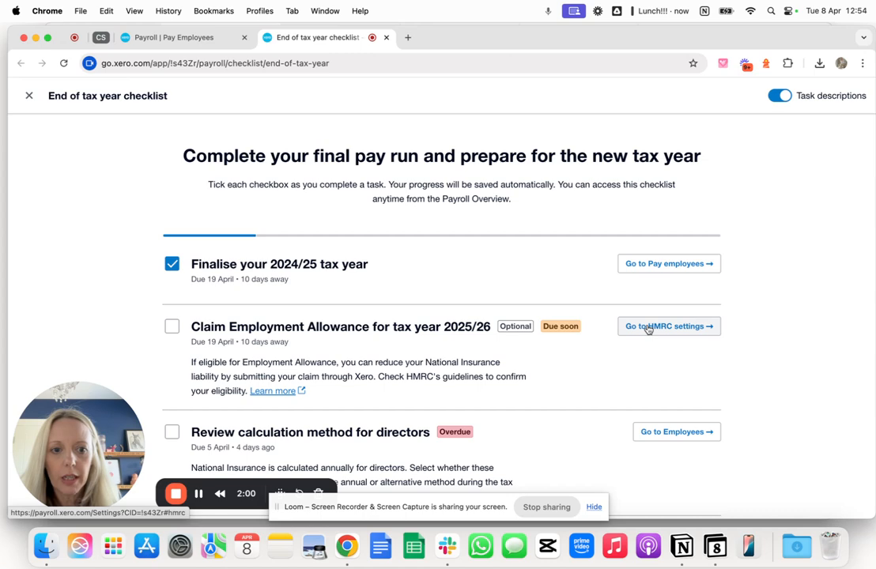
- Open the HMRC section of the payroll settings
click(168, 37)
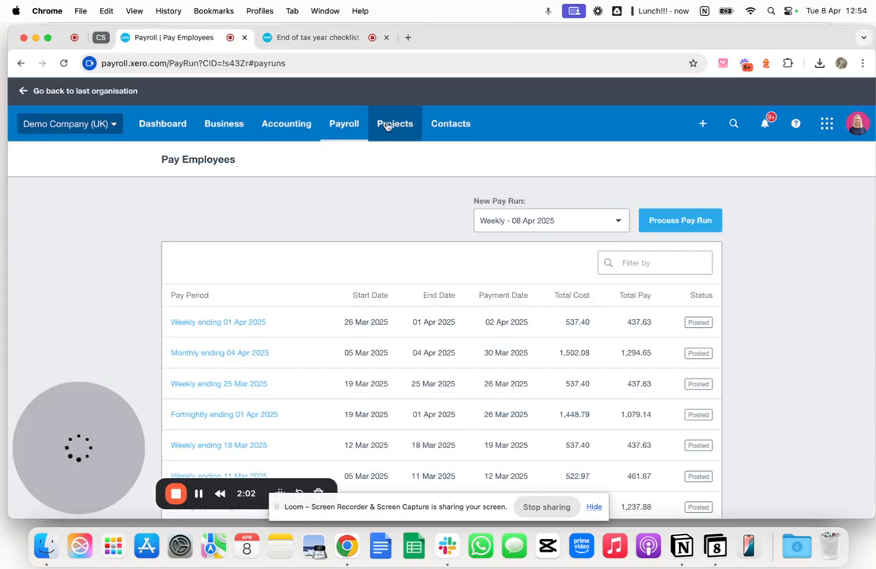
click(344, 124)
click(377, 456)
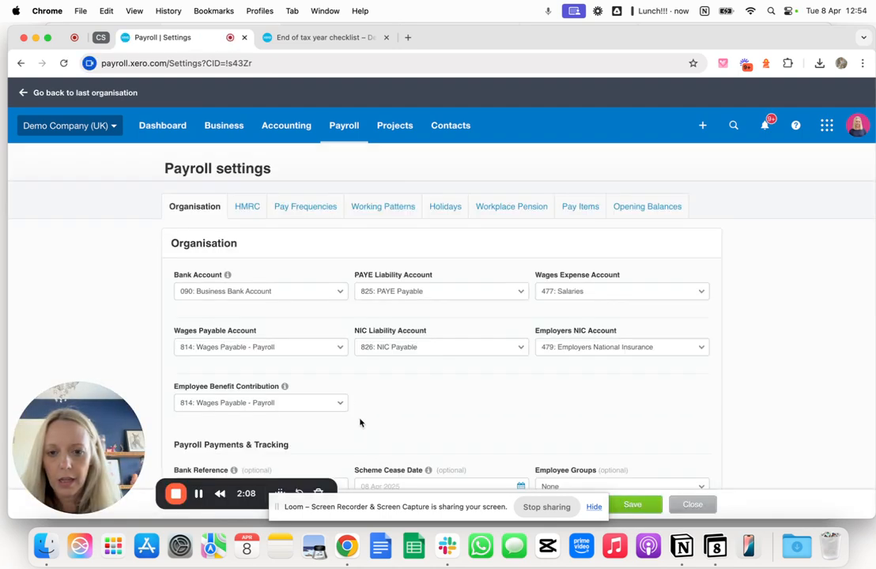
click(247, 207)
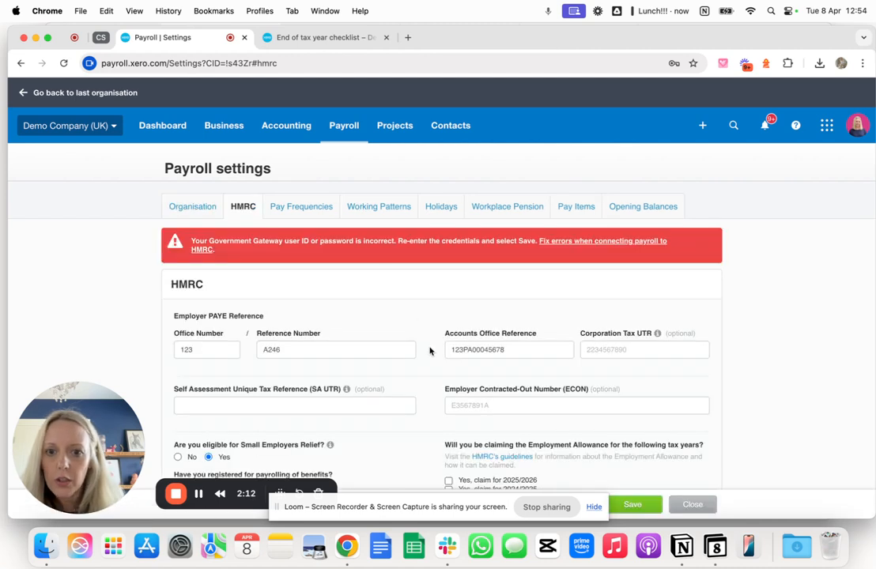
- Claim the Employment Allowance for 2025/2026 with the industry type Other and save the HMRC settings
scroll(430, 351, down, 2)
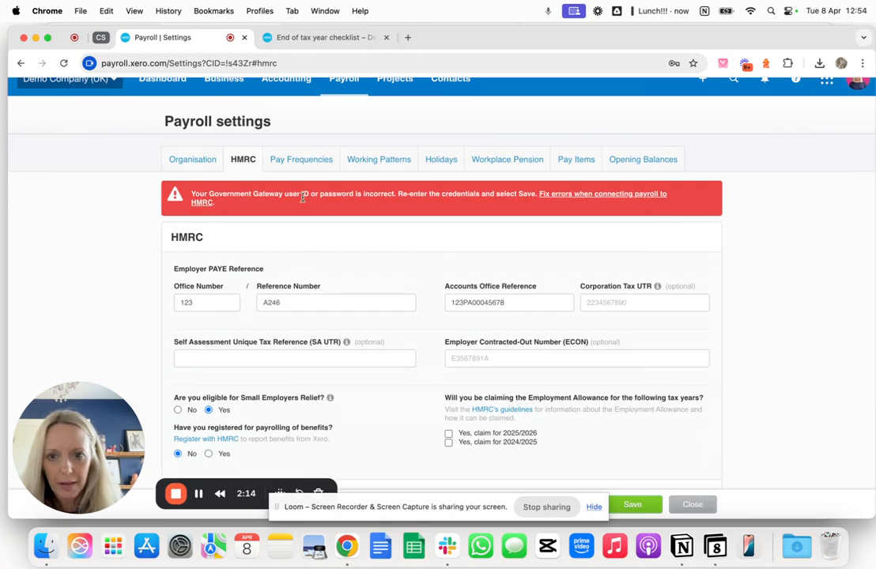
scroll(385, 303, down, 3)
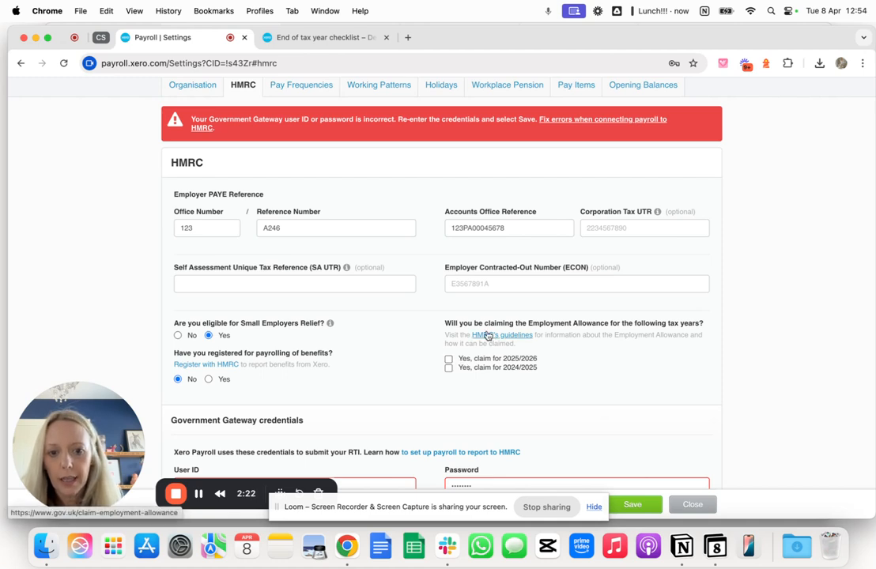
click(449, 364)
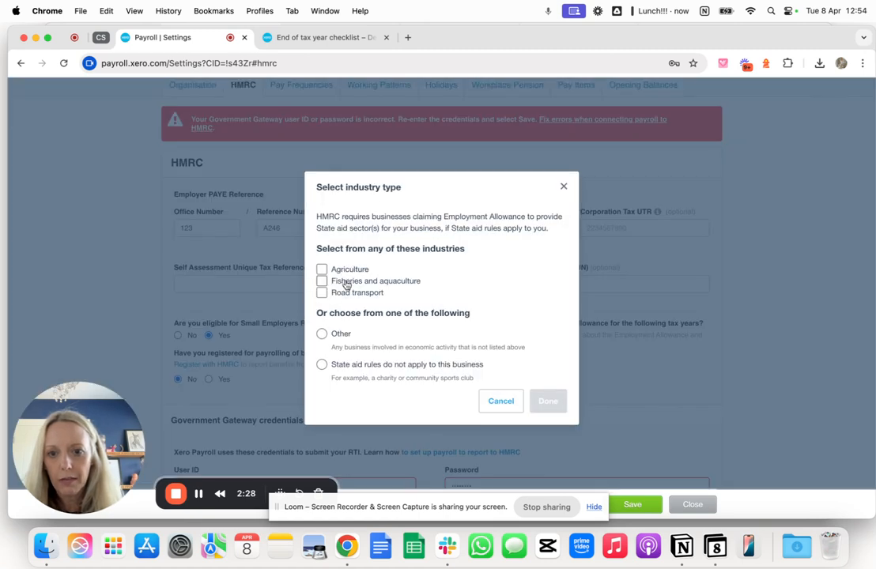
click(321, 334)
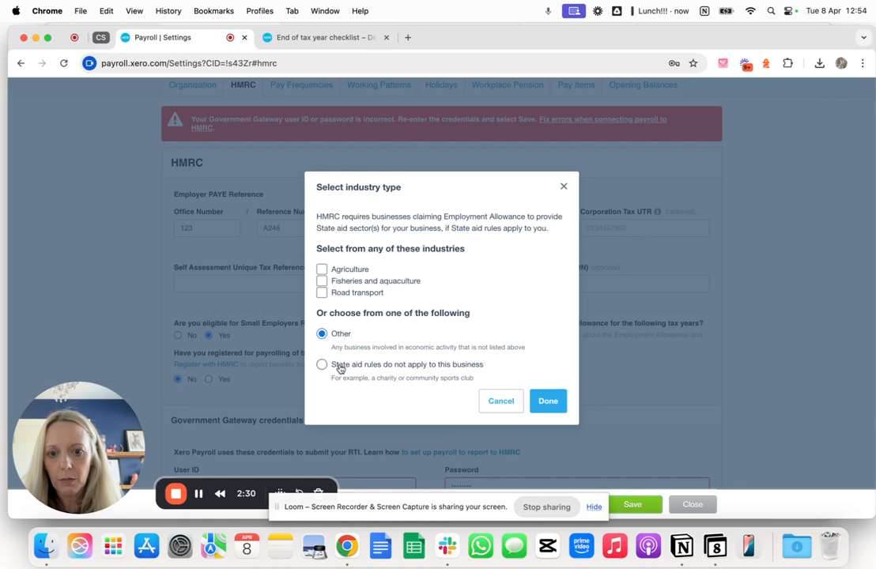
click(549, 404)
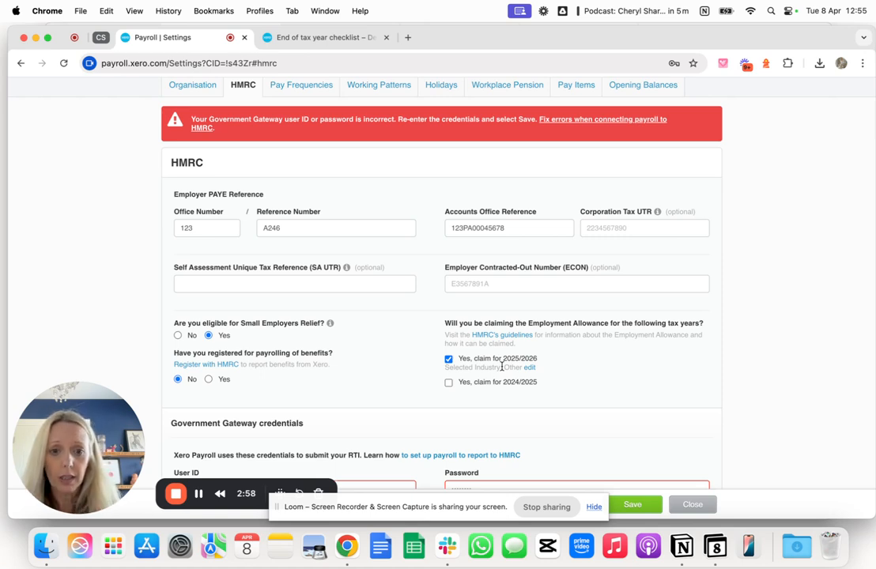
click(631, 506)
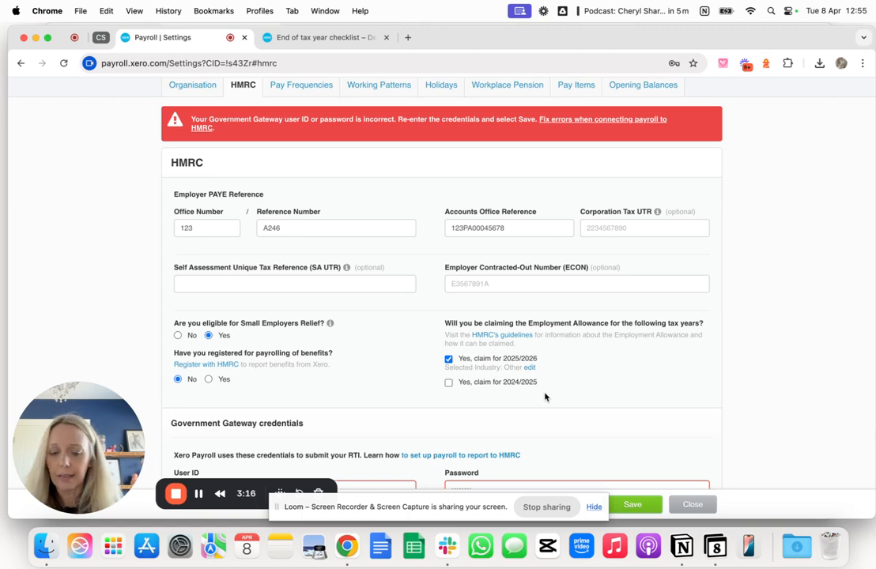
- Return to the checklist and mark "Claim Employment Allowance for tax year 2025/26" as complete
click(305, 37)
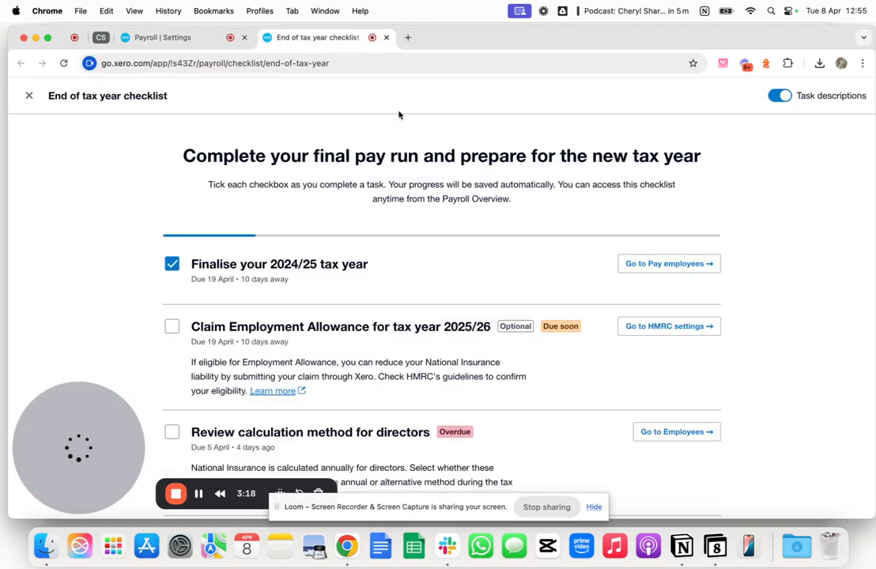
click(172, 327)
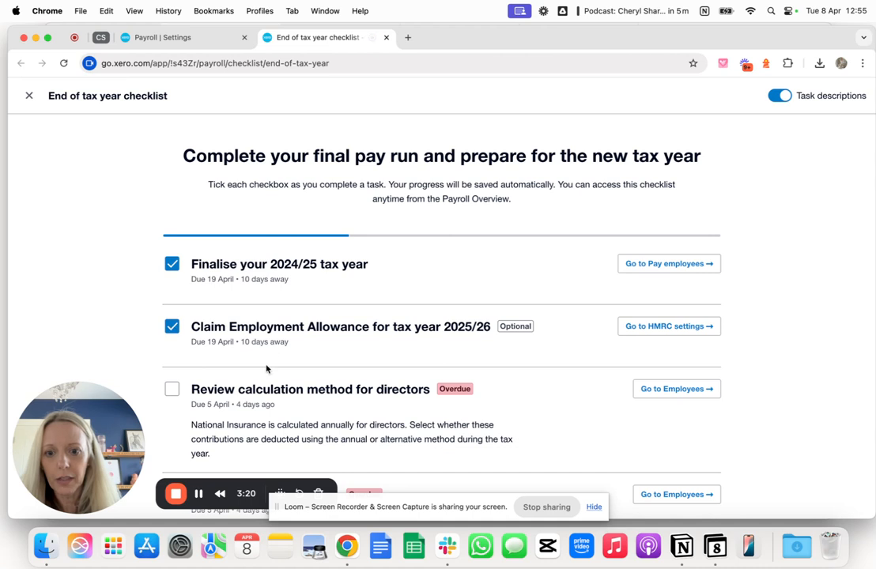
- Go to the employees from the directors' calculation method task and open the weekly-paid employee's tax details
scroll(267, 366, down, 2)
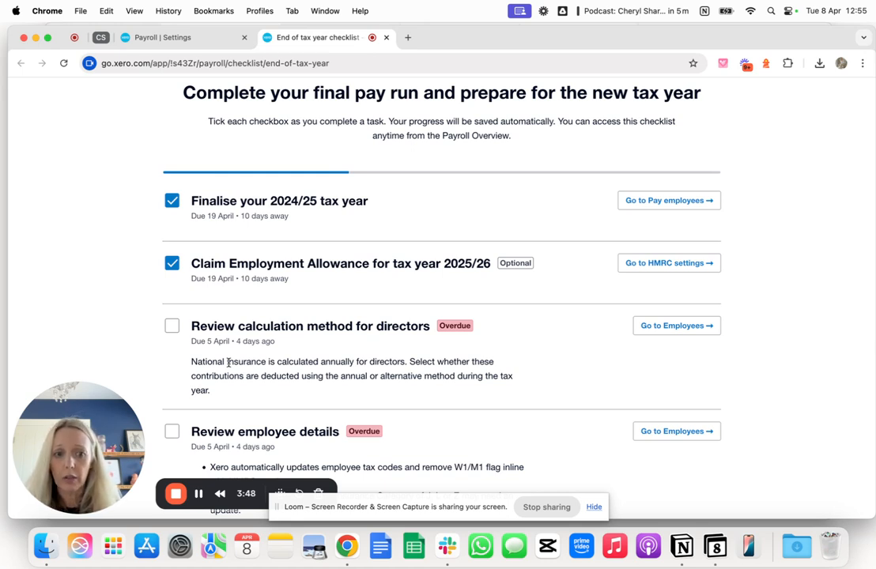
click(678, 326)
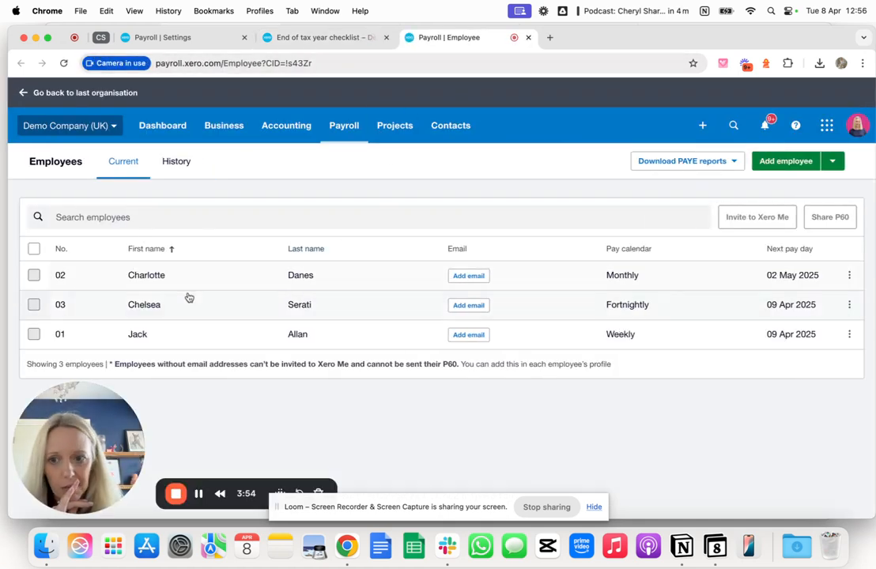
click(142, 335)
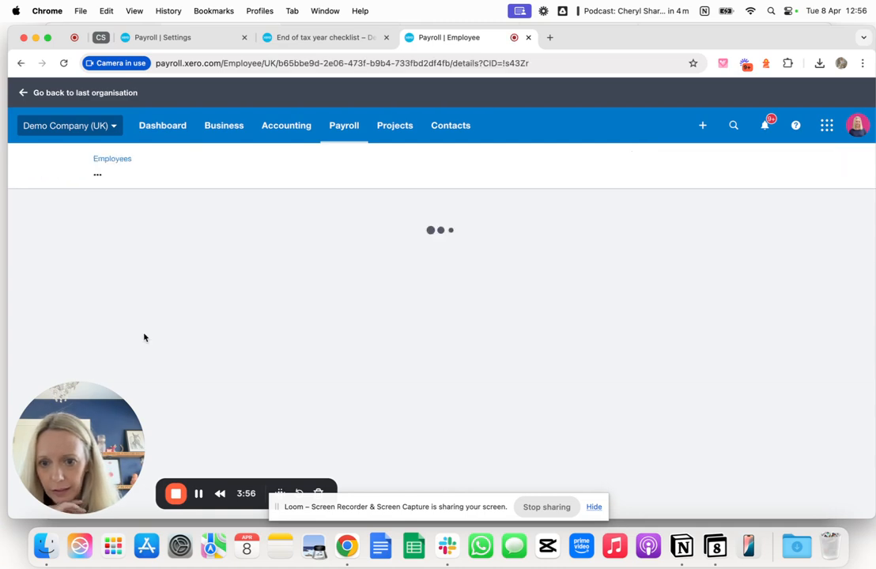
scroll(278, 391, down, 5)
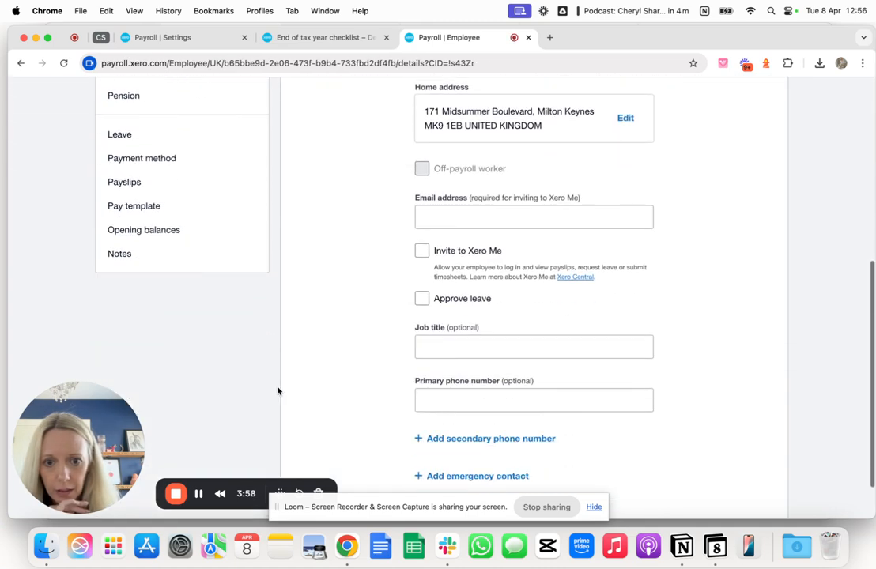
click(120, 220)
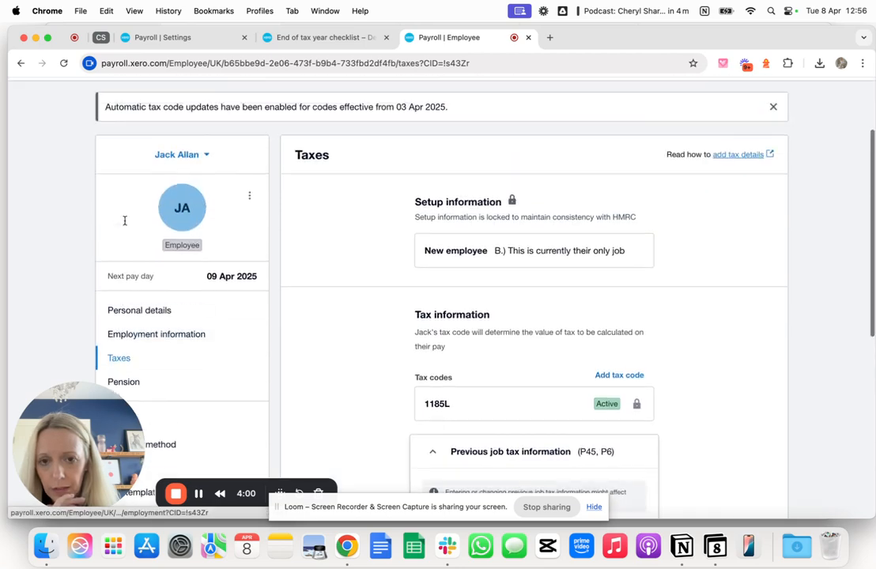
- Mark the employee as a director and look at the directorship start date options without choosing a date
scroll(309, 320, down, 12)
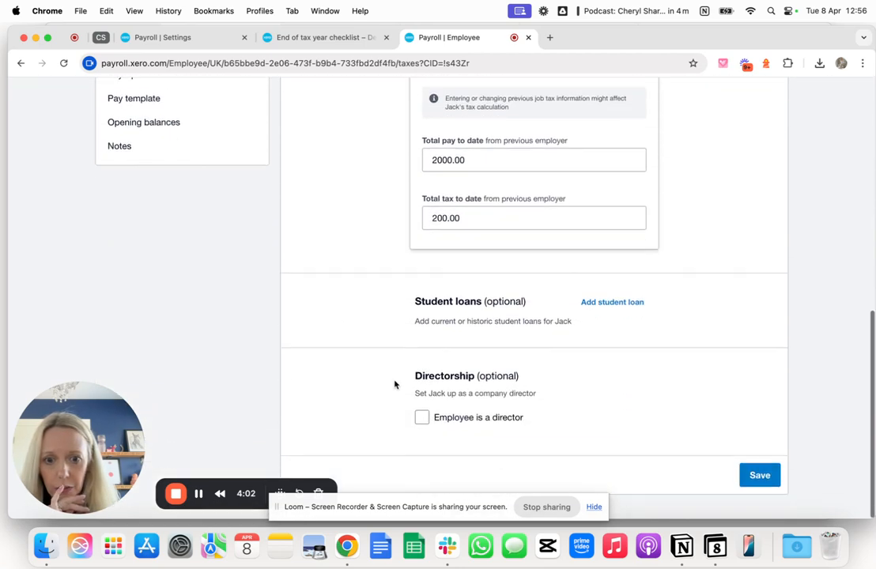
click(422, 431)
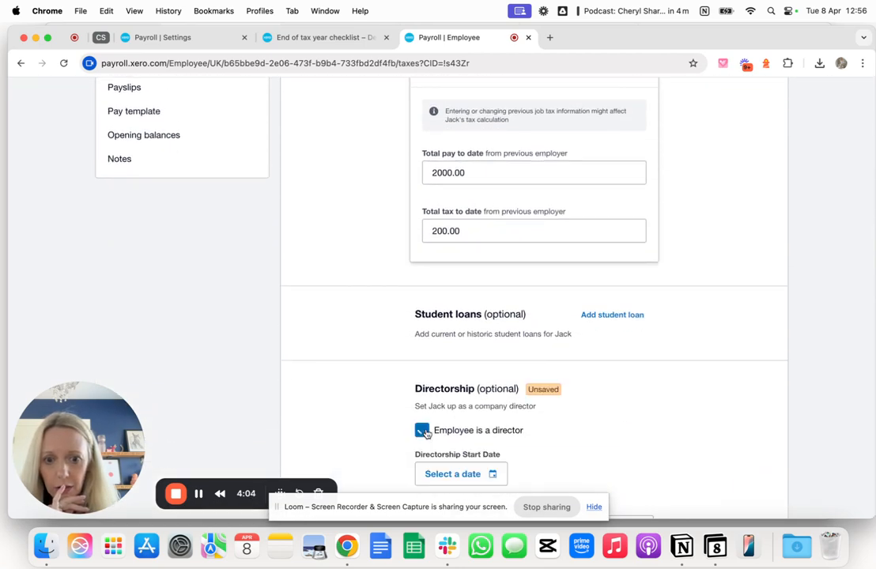
scroll(424, 433, down, 3)
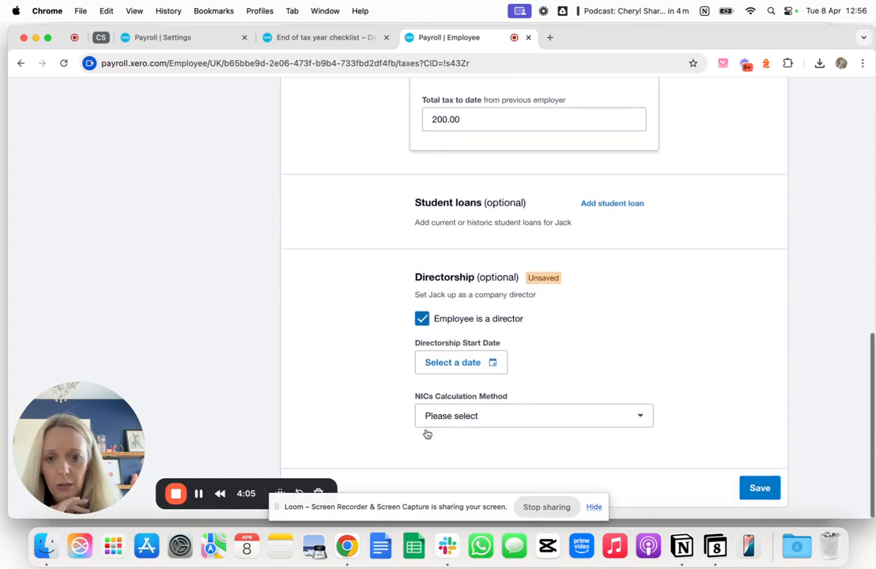
click(457, 365)
click(385, 368)
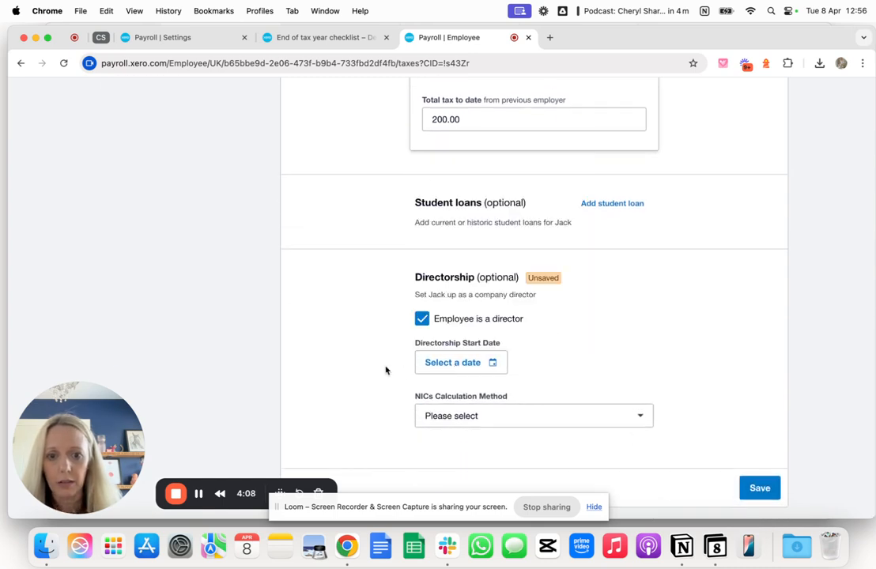
- View the director's NICs calculation method options, then return to the checklist and mark "Review calculation method for directors" as complete
click(506, 417)
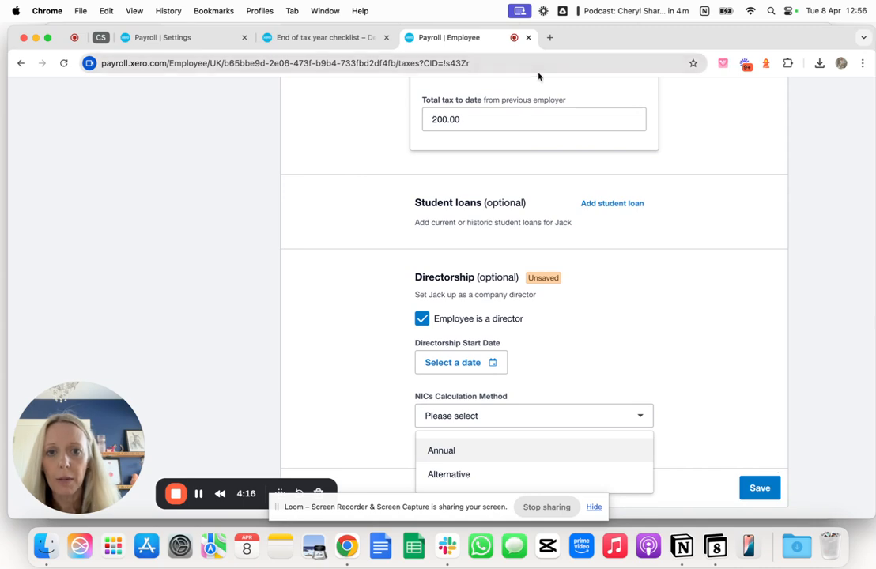
click(360, 39)
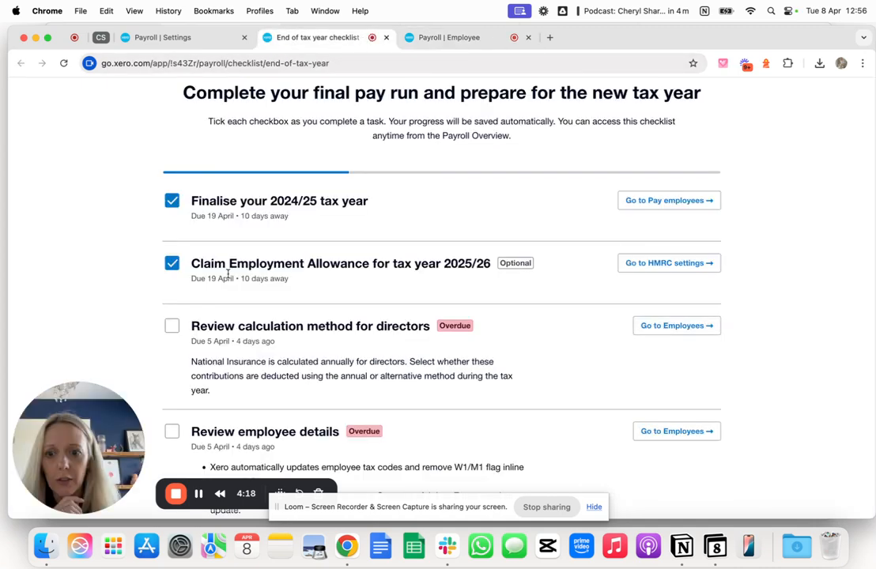
click(172, 328)
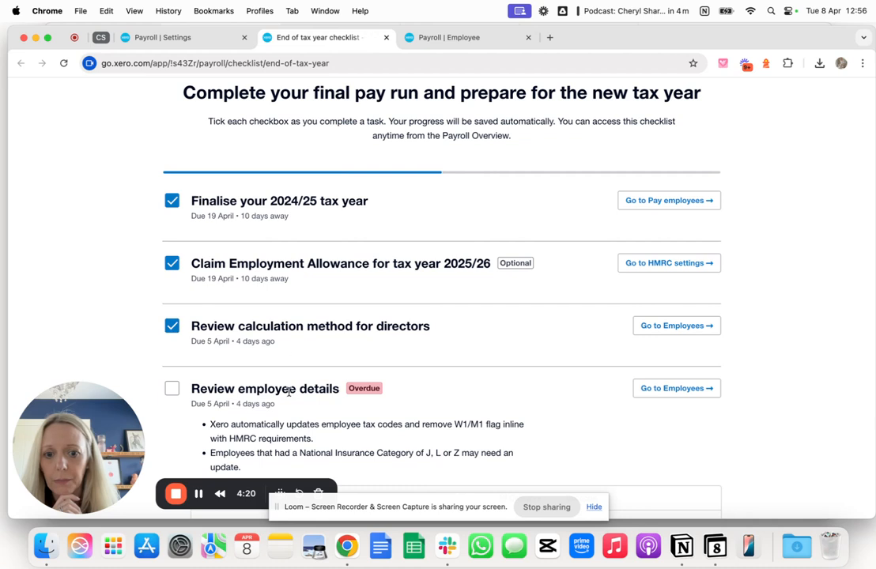
- Review the employees' NI categories and tax codes under "Review employee details" and mark that checklist task as complete
scroll(290, 392, down, 3)
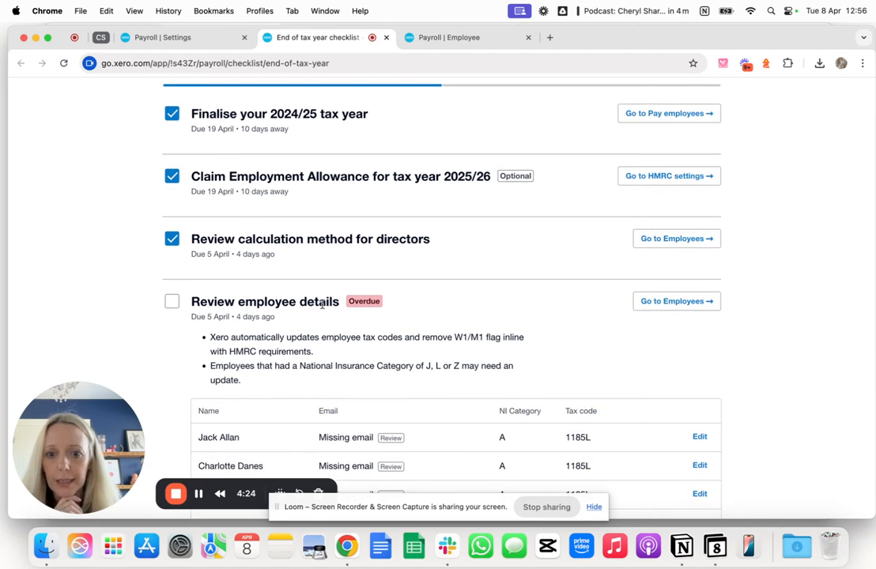
scroll(323, 303, down, 2)
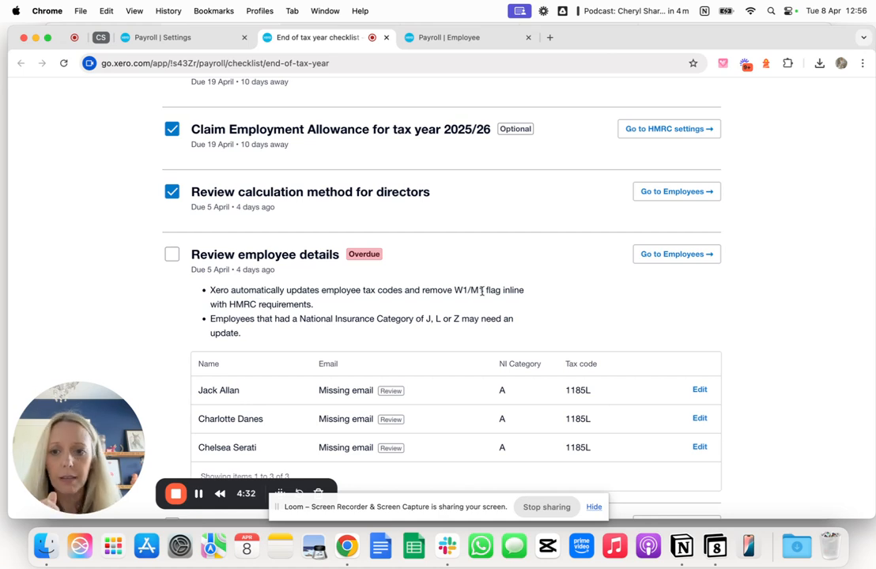
scroll(454, 372, down, 2)
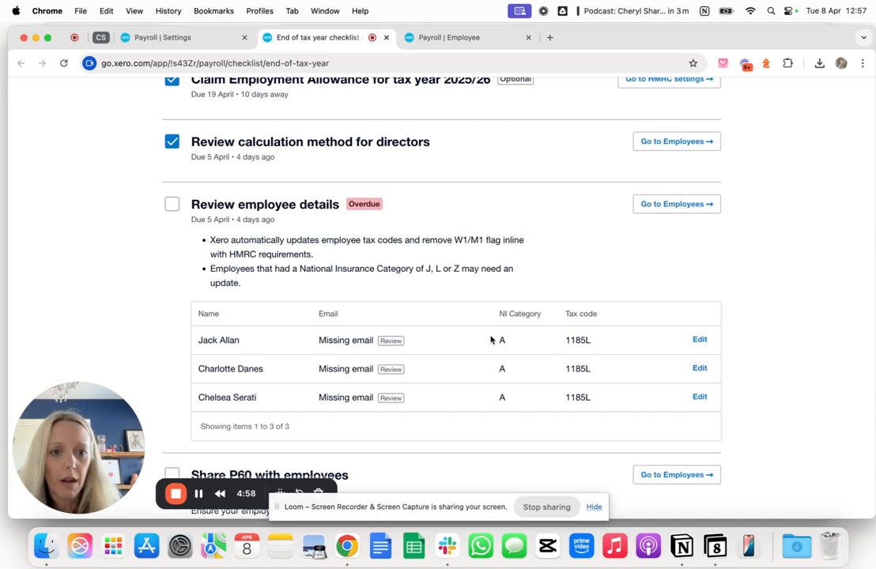
click(181, 208)
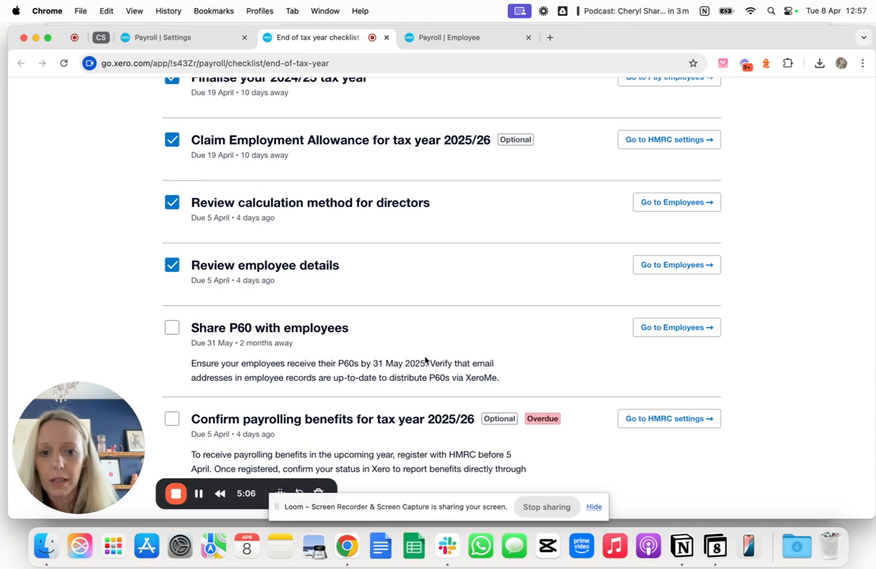
- Highlight the P60 deadline in the checklist, then open the payroll employee list in place of the HMRC settings
drag(426, 362, 372, 361)
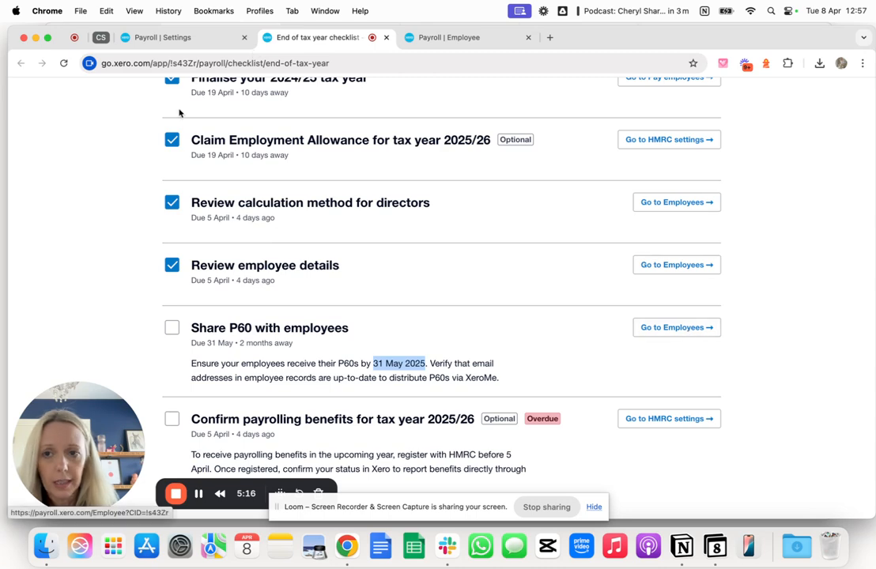
click(160, 38)
scroll(316, 114, up, 5)
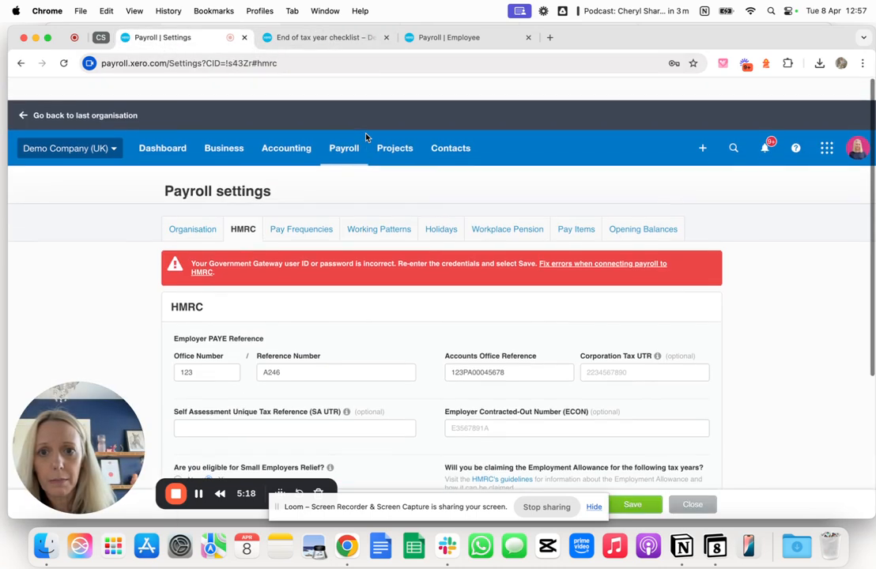
click(340, 133)
click(354, 222)
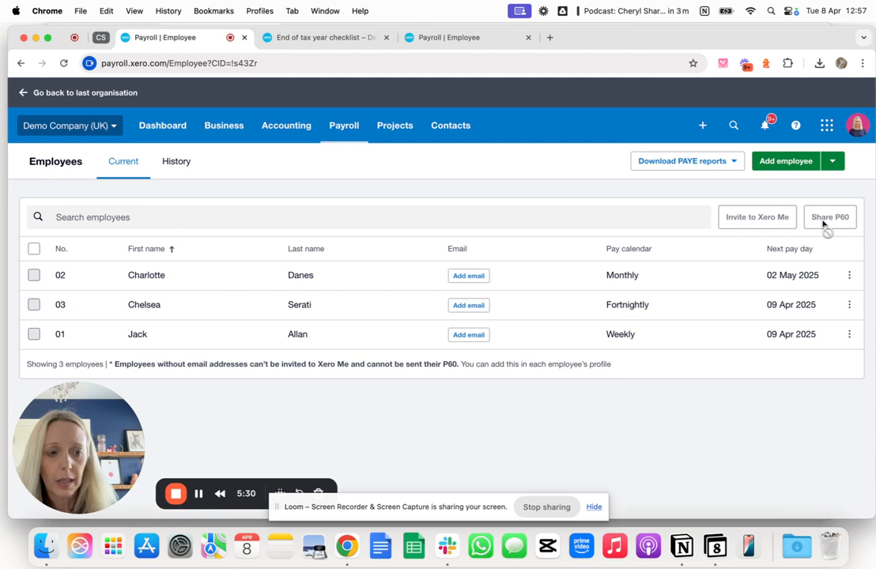
- Add and save the email address for the monthly-paid employee in the employee list
click(469, 276)
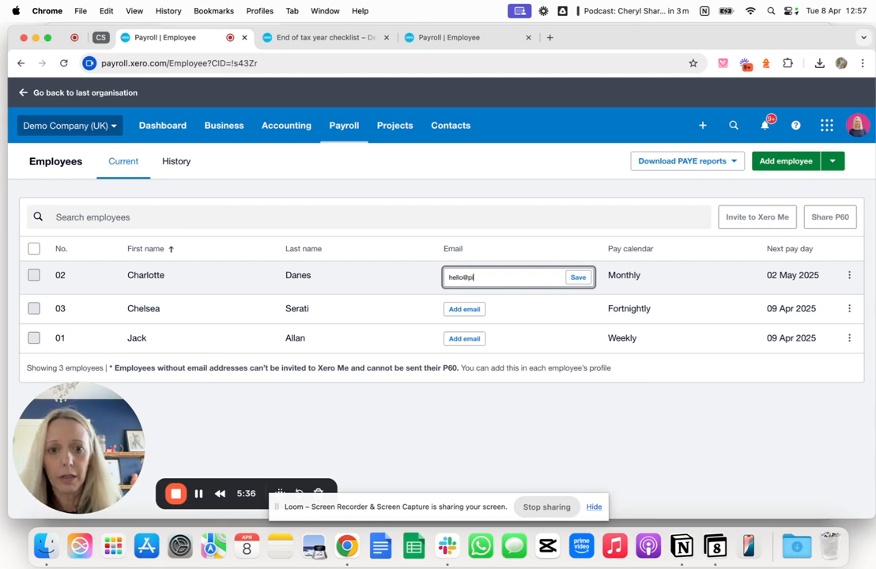
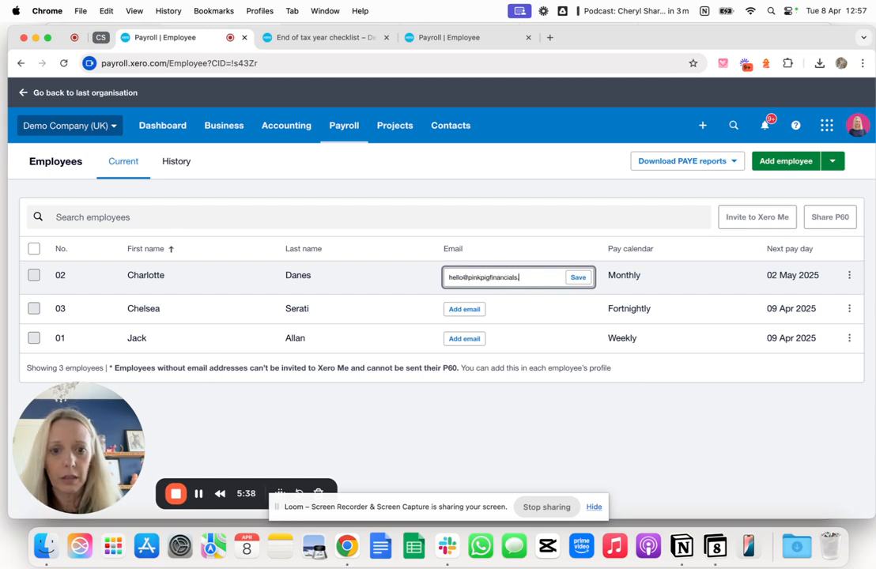
click(576, 278)
- Select the monthly-paid employee, share their P60 through Xero Me and confirm the sharing
click(33, 275)
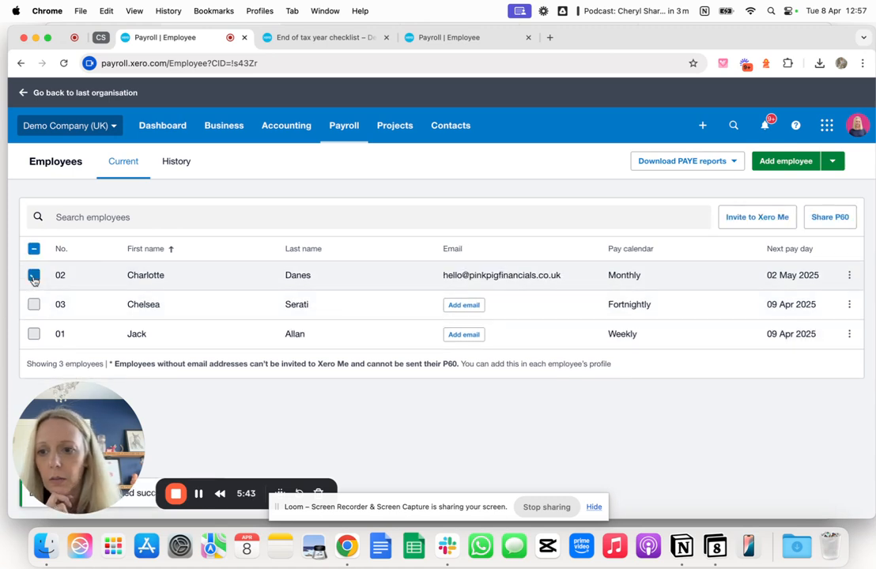
click(829, 220)
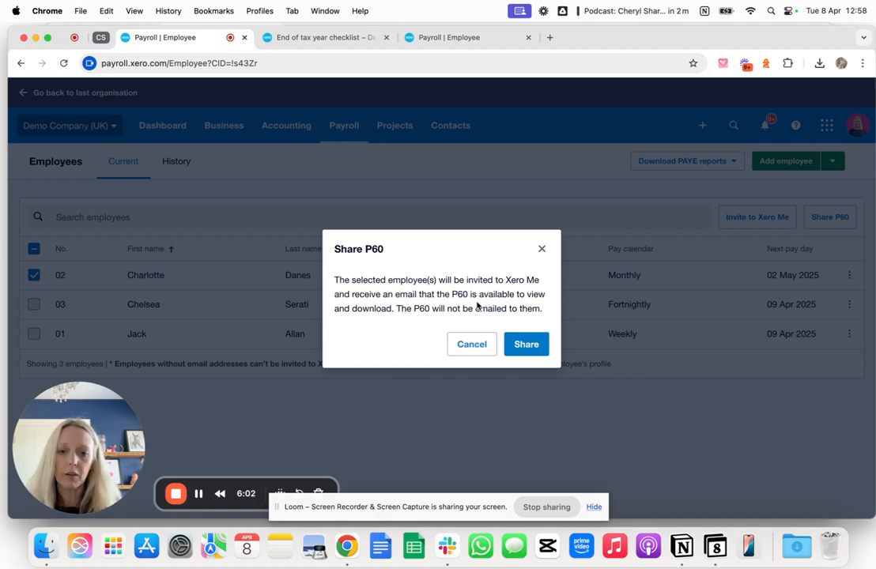
click(523, 345)
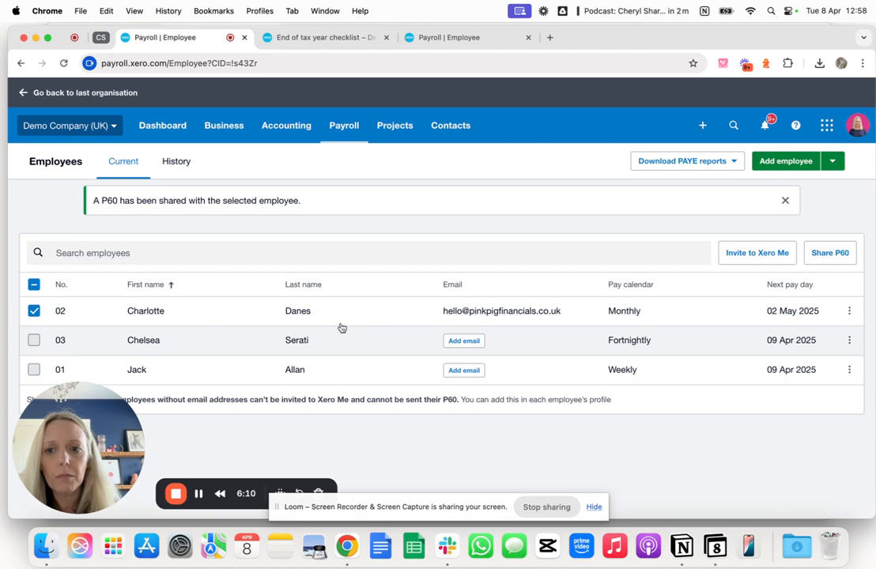
- Look at the P60 and CSV download options for the monthly-paid employee without downloading either file
click(850, 313)
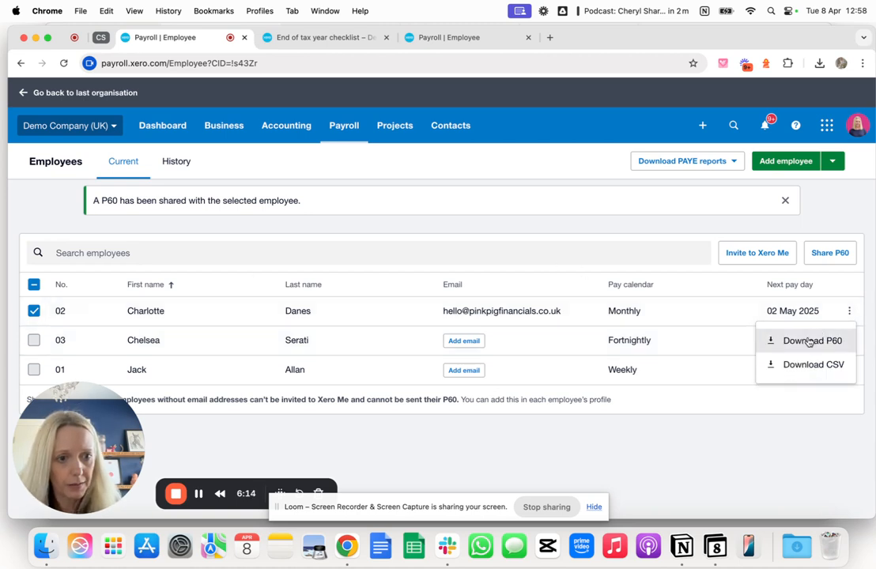
click(732, 315)
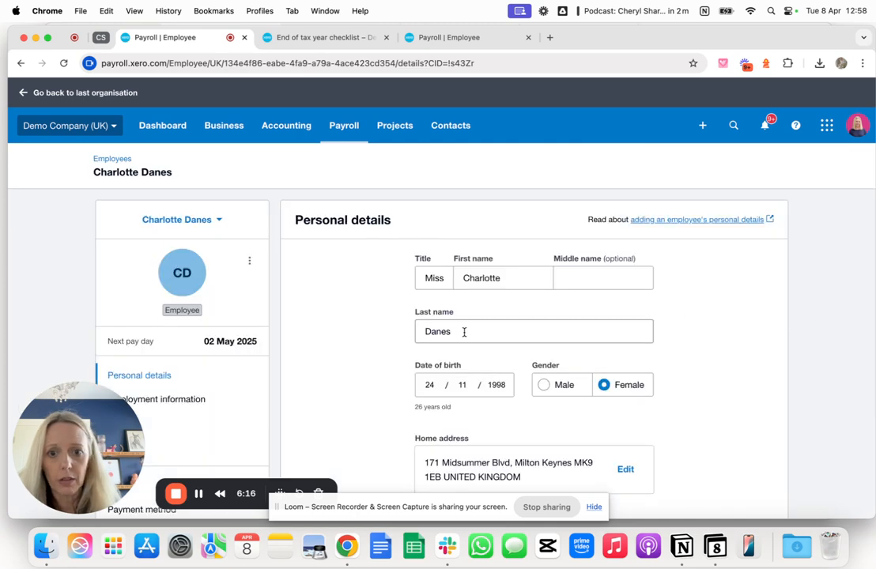
click(111, 159)
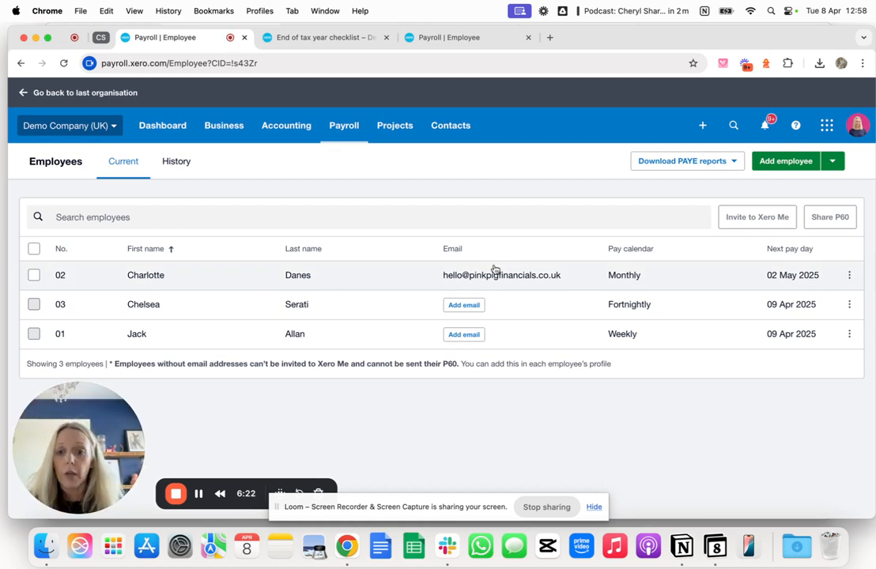
click(849, 275)
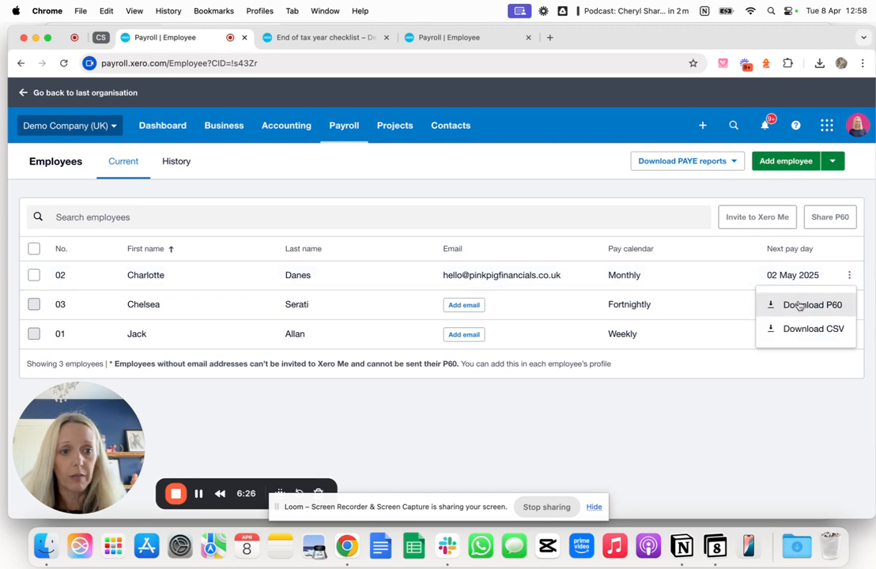
click(673, 239)
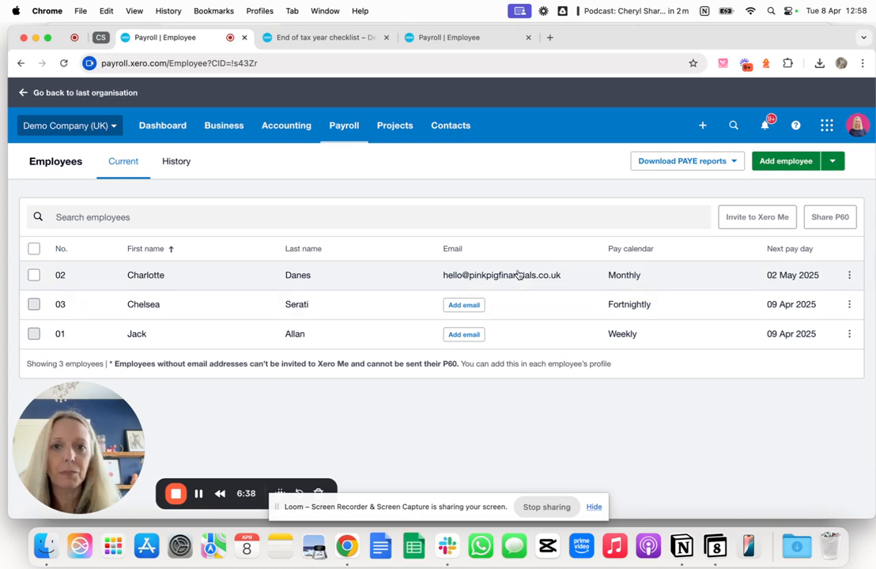
- Return to the checklist, mark "Share P60 with employees" as complete and clear the meeting notification
click(339, 40)
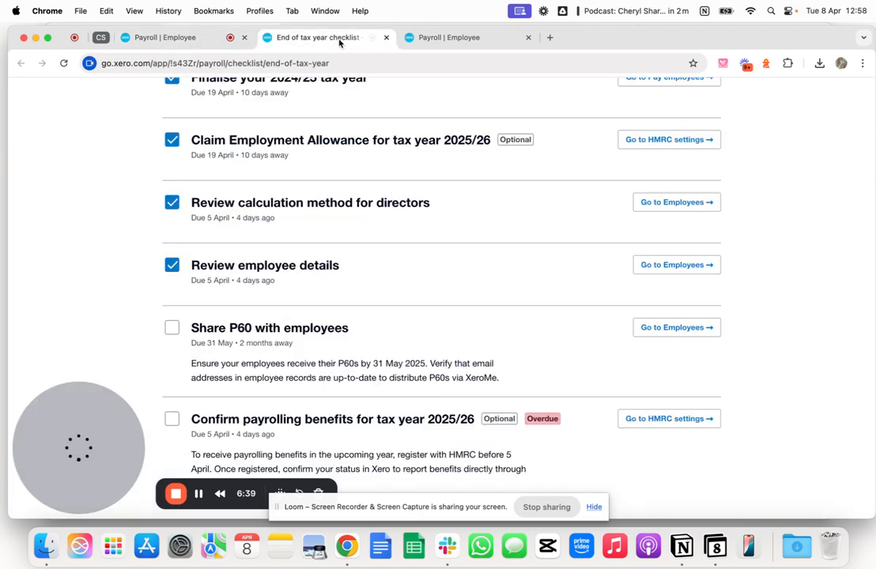
click(173, 329)
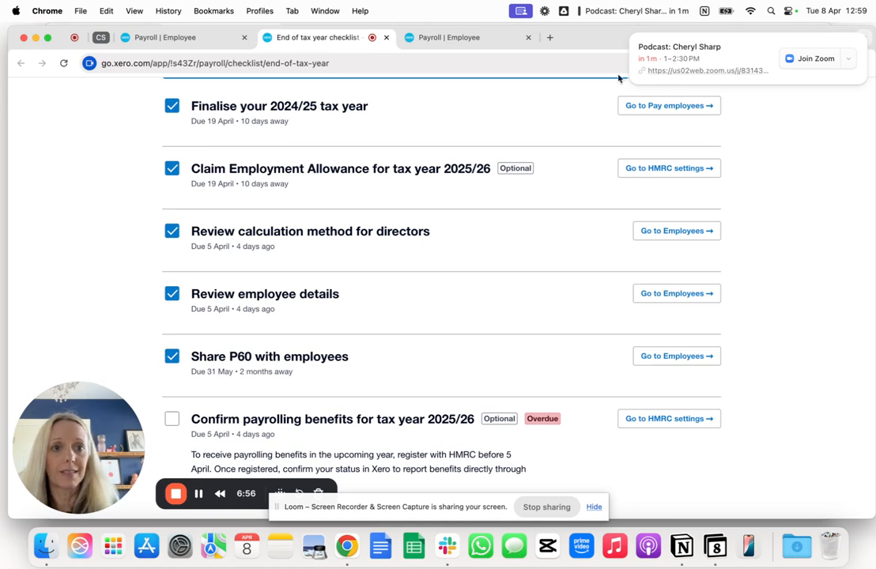
click(631, 36)
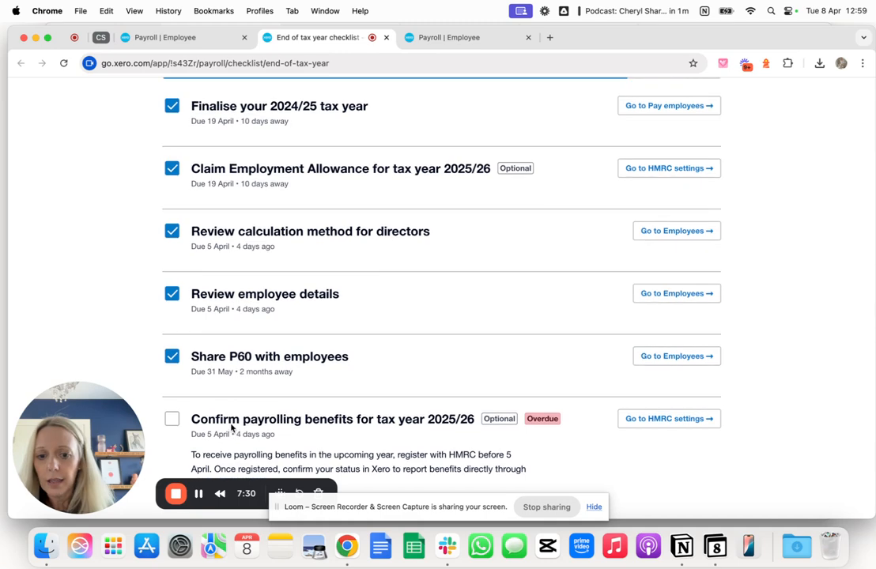
- Look back over the completed checklist tasks and return to the payroll employee list
scroll(267, 288, up, 4)
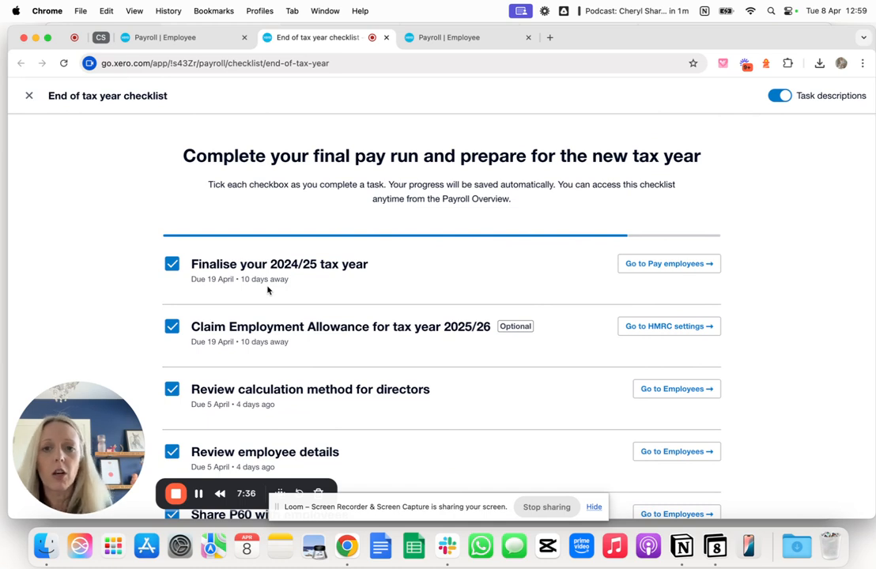
click(190, 38)
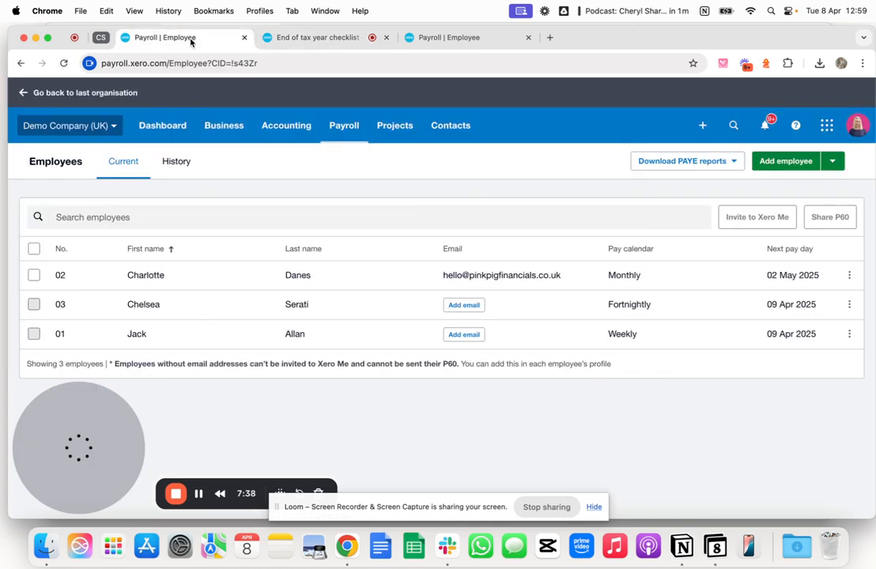